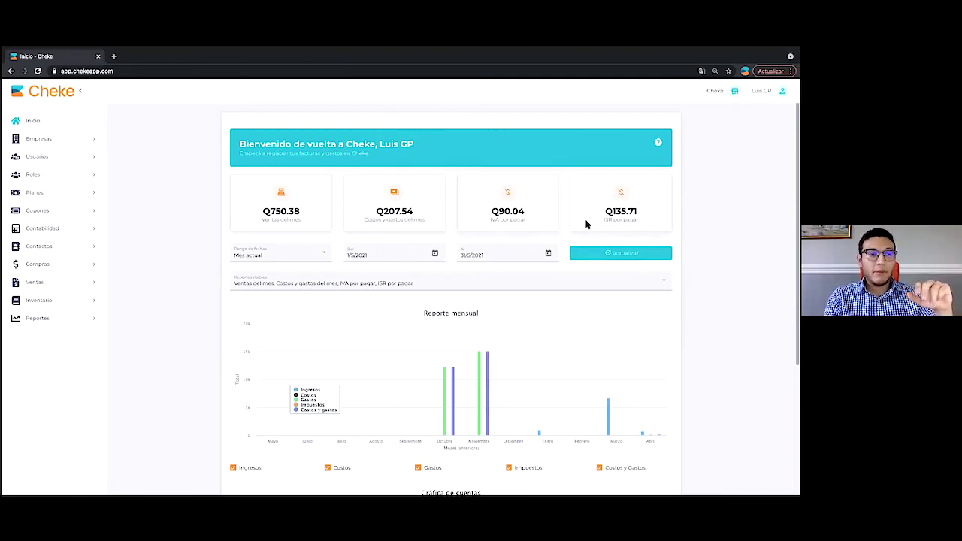
Review the dashboard's monthly totals, the monthly report chart and the accounts pie chart
{"action": "scroll", "coordinate": [623, 230], "scroll_direction": "down", "scroll_amount": 1}
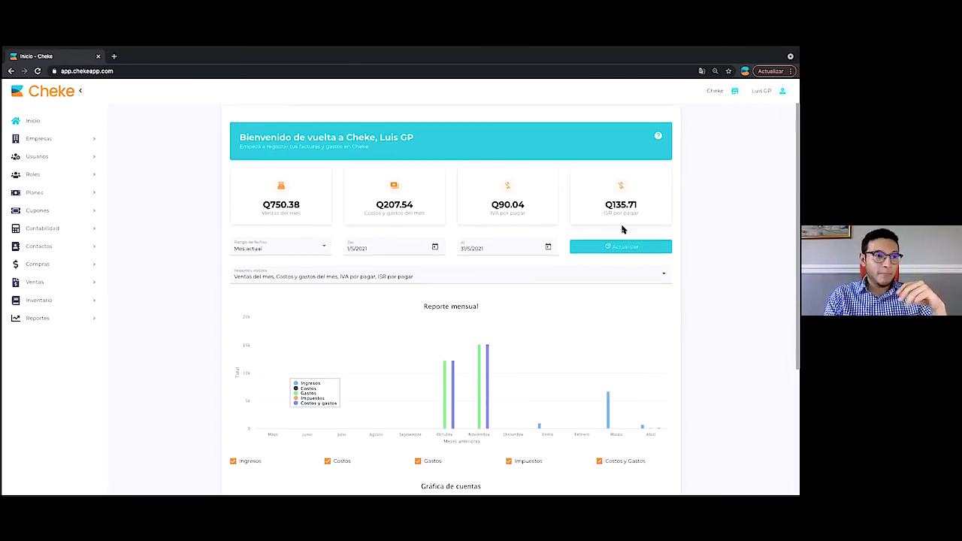
{"action": "scroll", "coordinate": [558, 361], "scroll_direction": "down", "scroll_amount": 1}
{"action": "scroll", "coordinate": [558, 360], "scroll_direction": "down", "scroll_amount": 3}
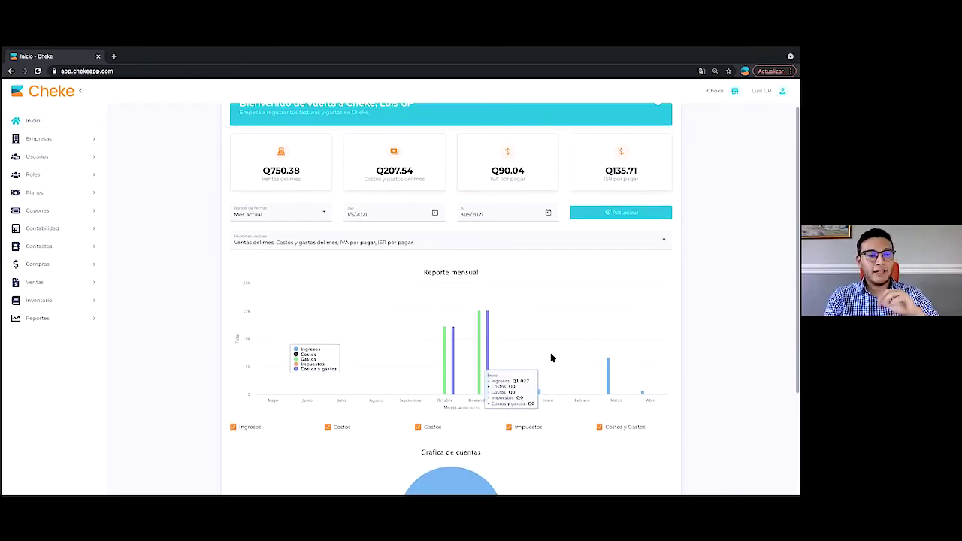
{"action": "scroll", "coordinate": [551, 358], "scroll_direction": "down", "scroll_amount": 1}
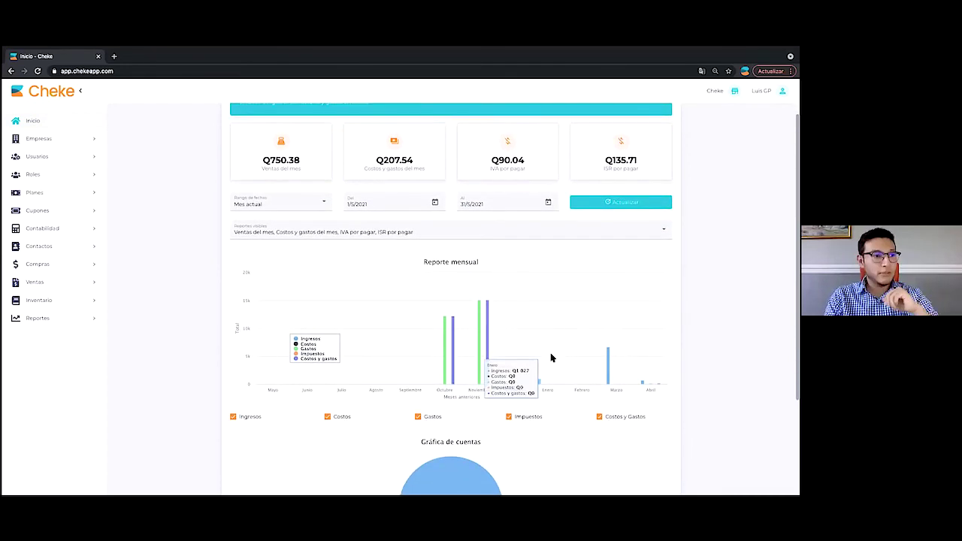
{"action": "scroll", "coordinate": [551, 359], "scroll_direction": "down", "scroll_amount": 2}
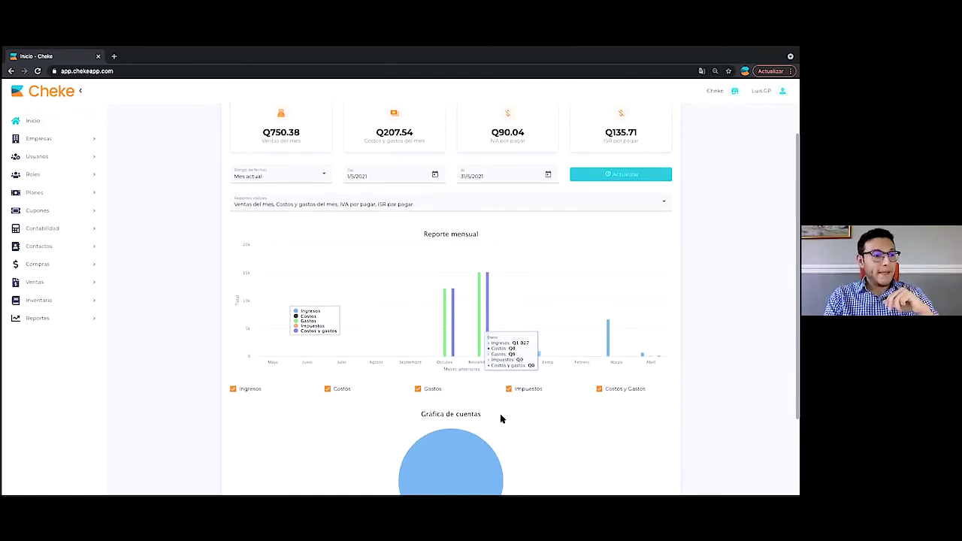
{"action": "scroll", "coordinate": [502, 418], "scroll_direction": "down", "scroll_amount": 3}
{"action": "scroll", "coordinate": [466, 424], "scroll_direction": "down", "scroll_amount": 3}
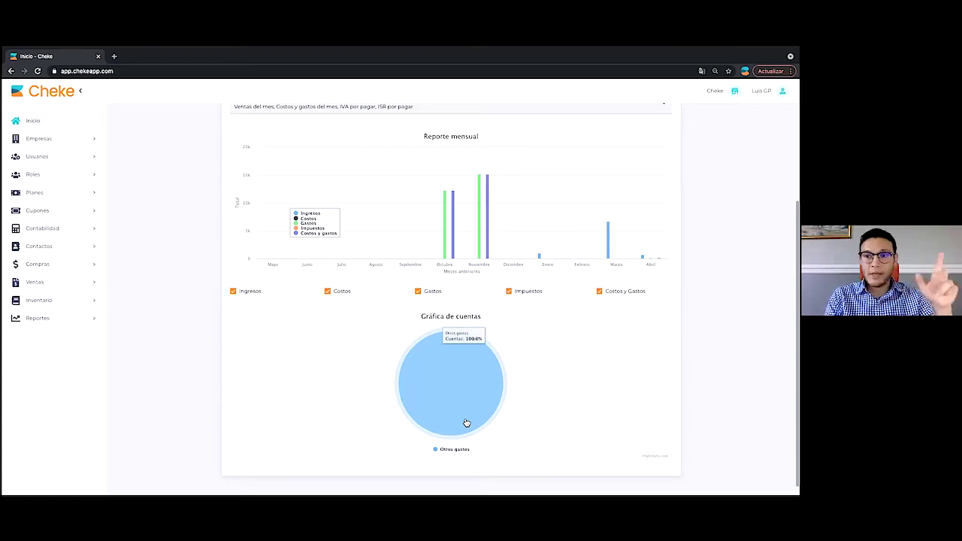
{"action": "scroll", "coordinate": [570, 320], "scroll_direction": "up", "scroll_amount": 1}
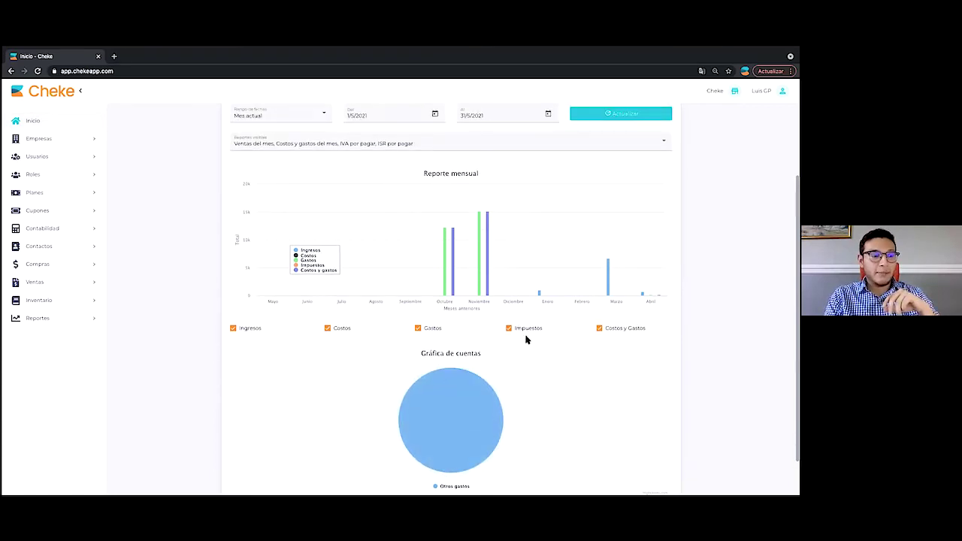
Hide the Gastos and Impuestos series in the monthly report chart
{"action": "left_click", "coordinate": [419, 329]}
{"action": "left_click", "coordinate": [511, 329]}
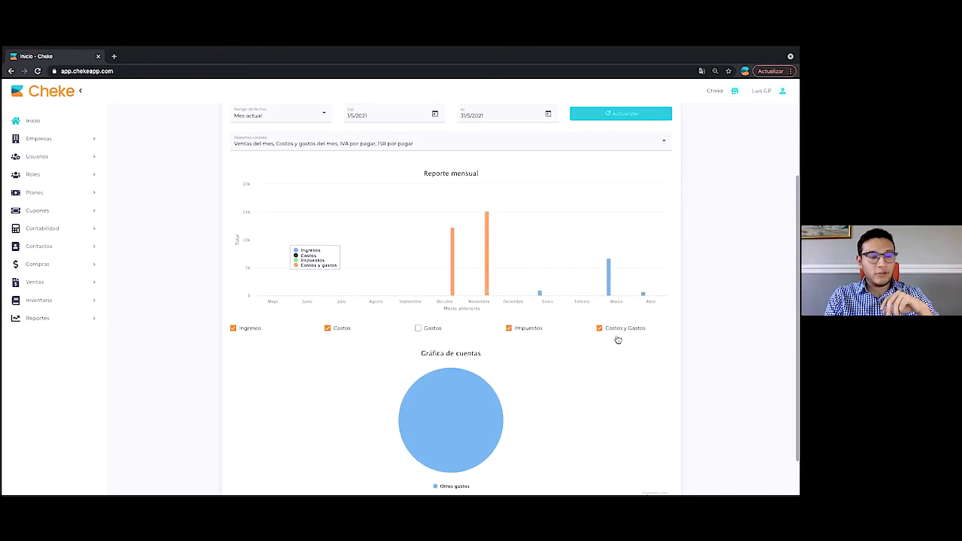
{"action": "scroll", "coordinate": [621, 368], "scroll_direction": "up", "scroll_amount": 1}
{"action": "scroll", "coordinate": [624, 371], "scroll_direction": "up", "scroll_amount": 3}
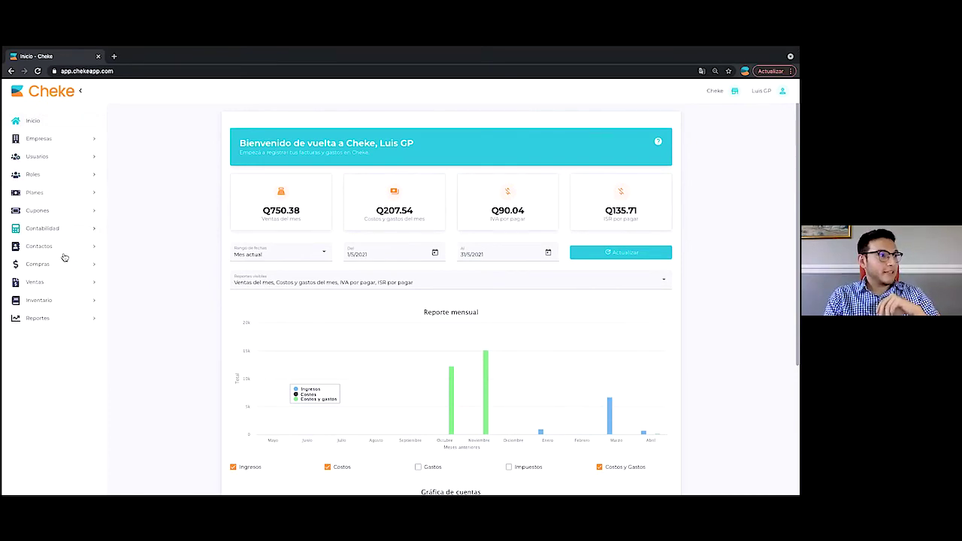
Start a new sale and choose the first listed contact as its client/supplier
{"action": "left_click", "coordinate": [62, 284]}
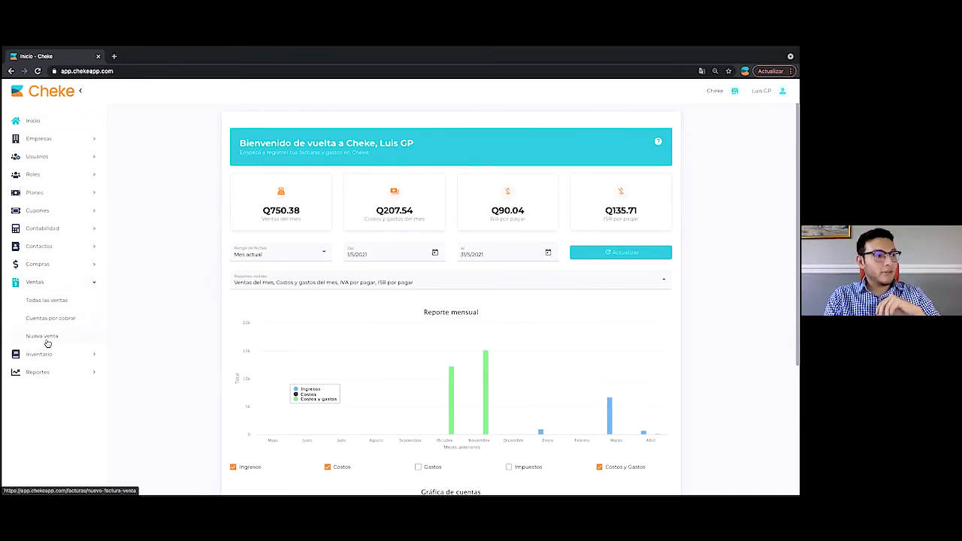
{"action": "left_click", "coordinate": [45, 338]}
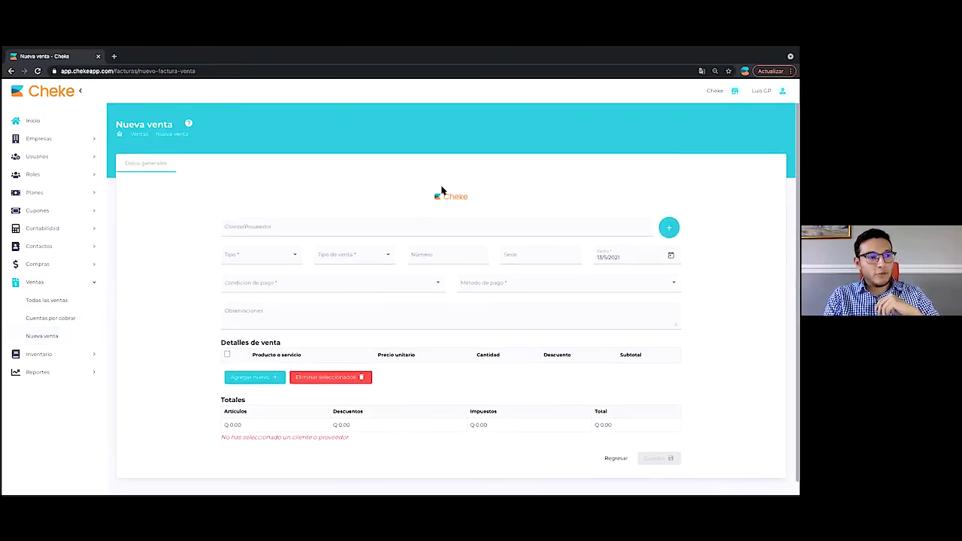
{"action": "left_click", "coordinate": [398, 230]}
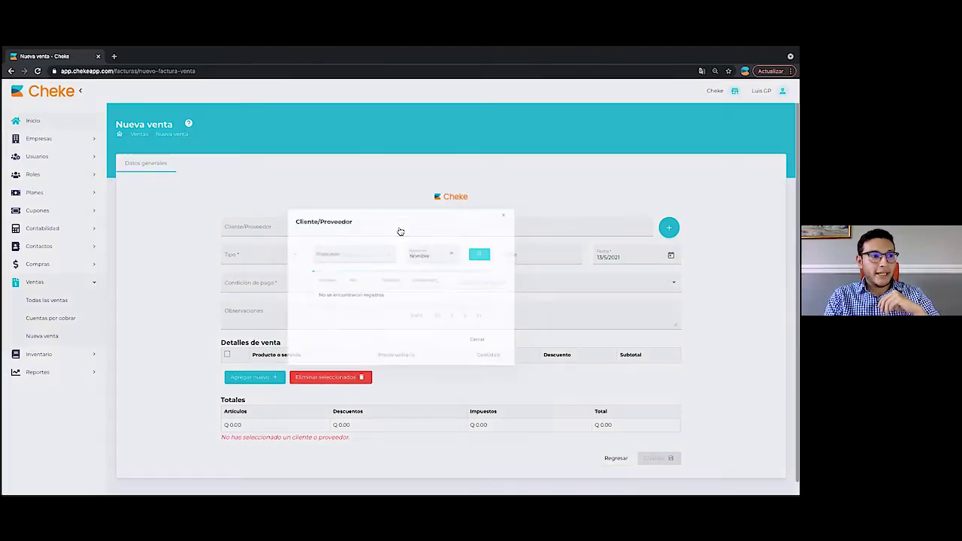
{"action": "scroll", "coordinate": [401, 273], "scroll_direction": "down", "scroll_amount": 2}
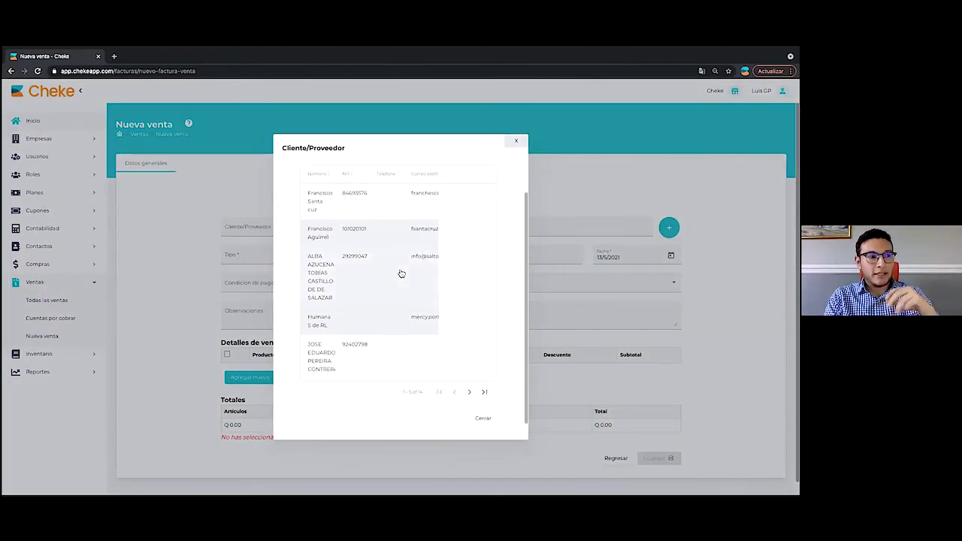
{"action": "scroll", "coordinate": [401, 273], "scroll_direction": "up", "scroll_amount": 1}
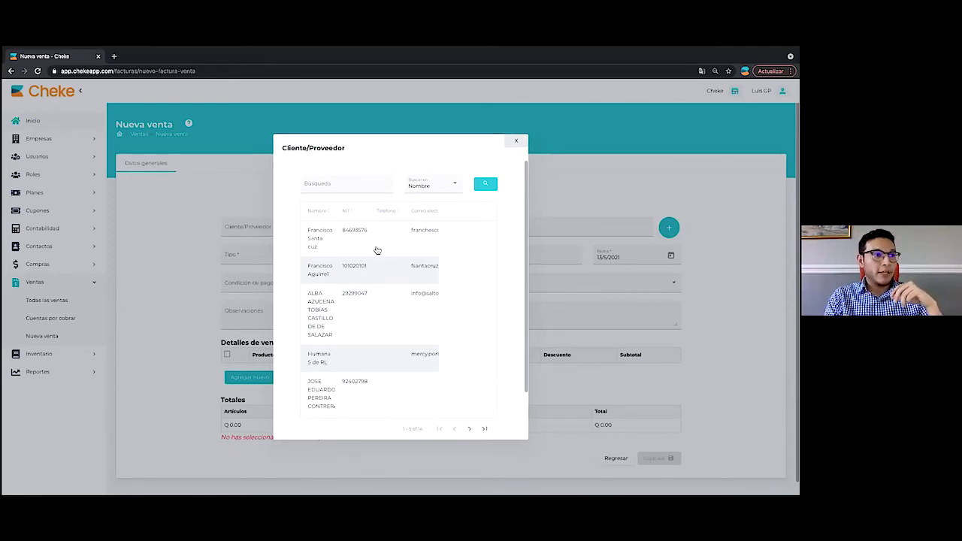
{"action": "left_click", "coordinate": [377, 250]}
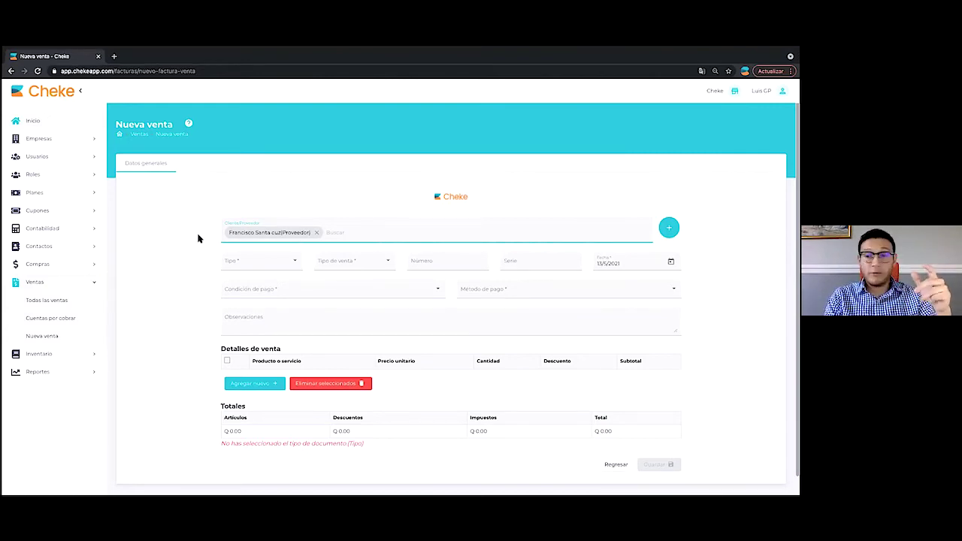
Set the document type to Factura, the invoice type to Factura normal and the sale type to Servicios
{"action": "left_click", "coordinate": [260, 263]}
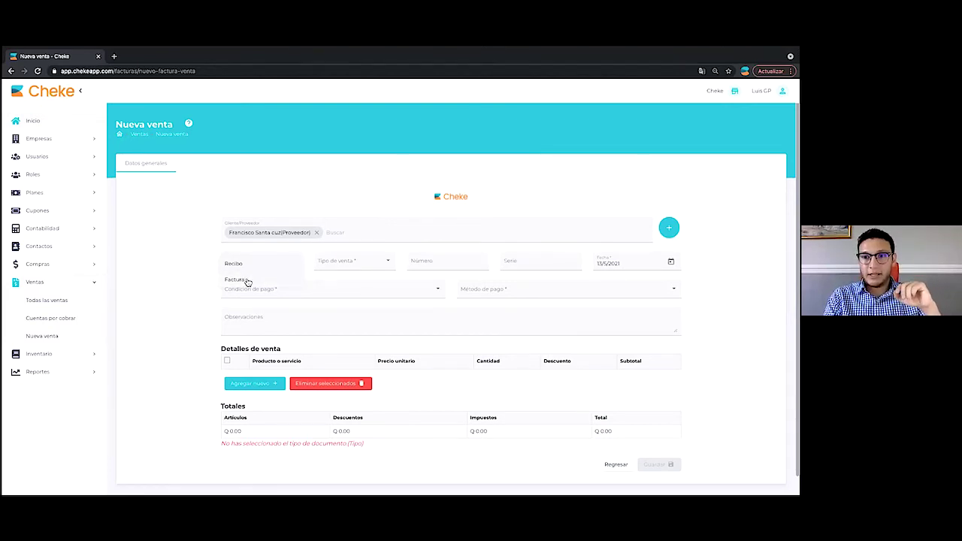
{"action": "left_click", "coordinate": [246, 281]}
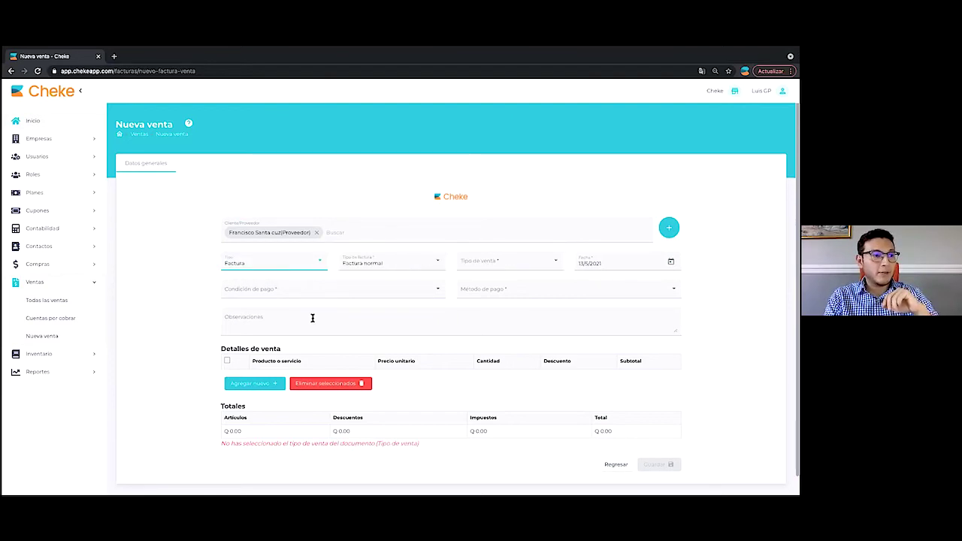
{"action": "left_click", "coordinate": [390, 268]}
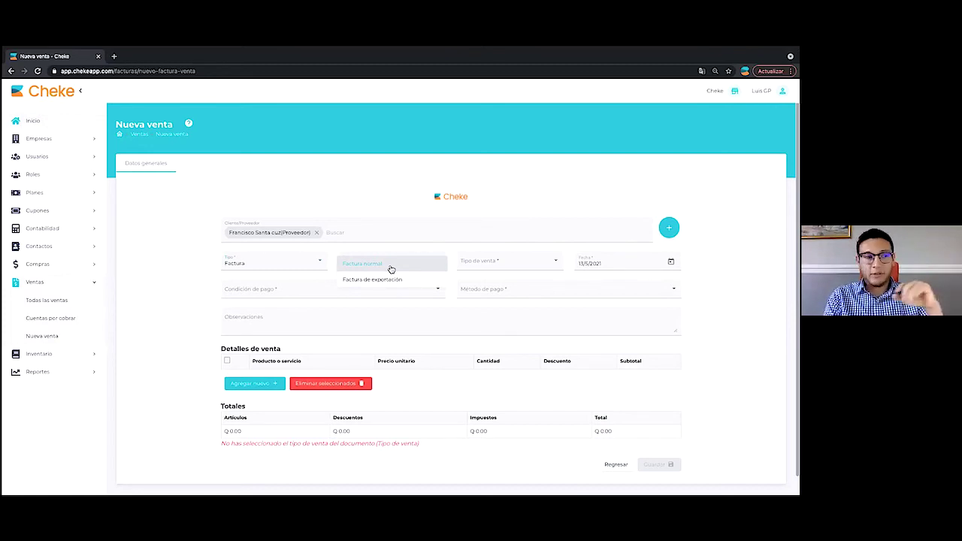
{"action": "left_click", "coordinate": [408, 268]}
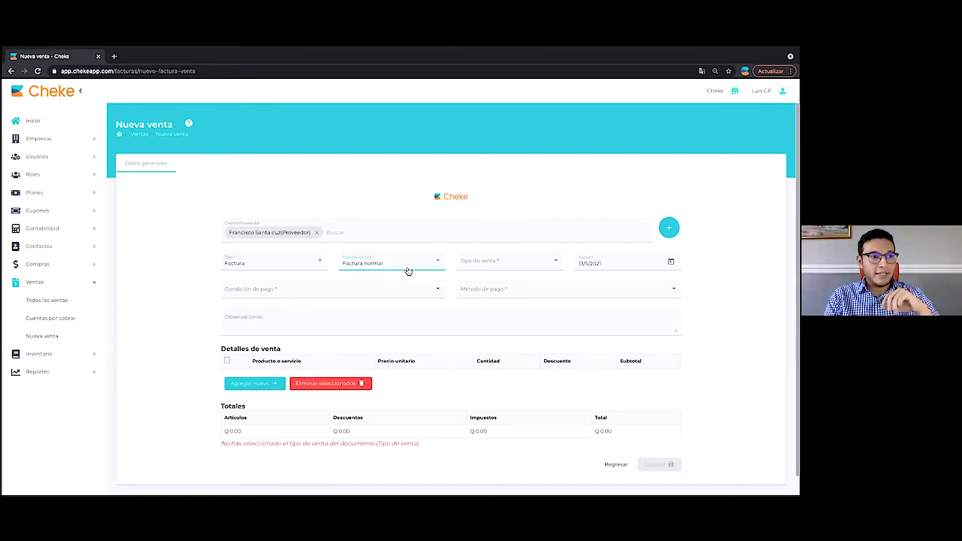
{"action": "left_click", "coordinate": [511, 260]}
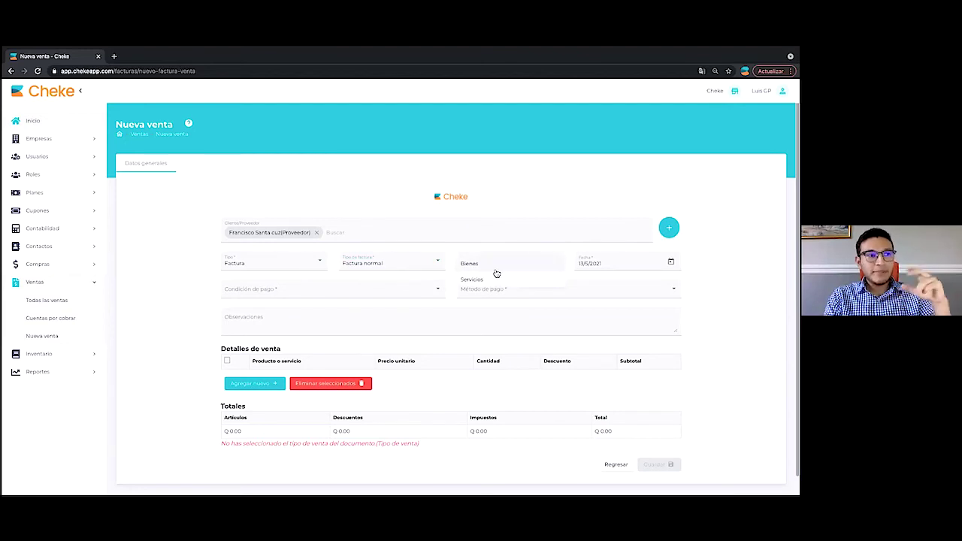
{"action": "left_click", "coordinate": [497, 279]}
Set the payment condition to Crédito with a payment term of 30 días
{"action": "left_click", "coordinate": [430, 285]}
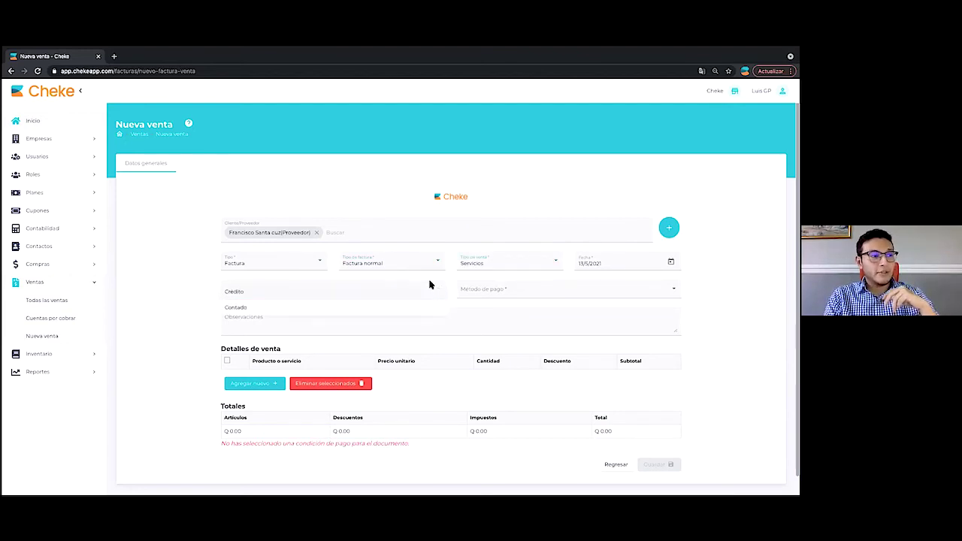
{"action": "left_click", "coordinate": [351, 295]}
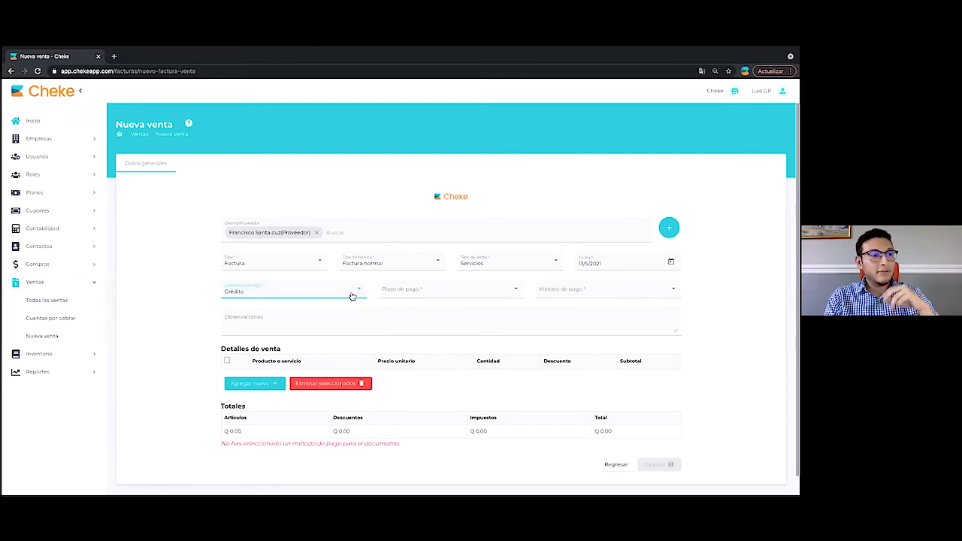
{"action": "left_click", "coordinate": [469, 292]}
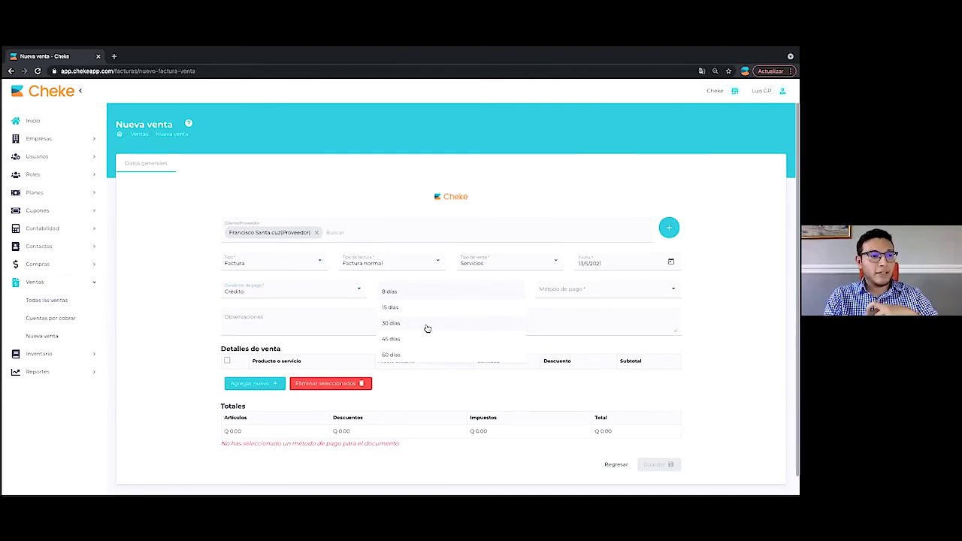
{"action": "left_click", "coordinate": [425, 326]}
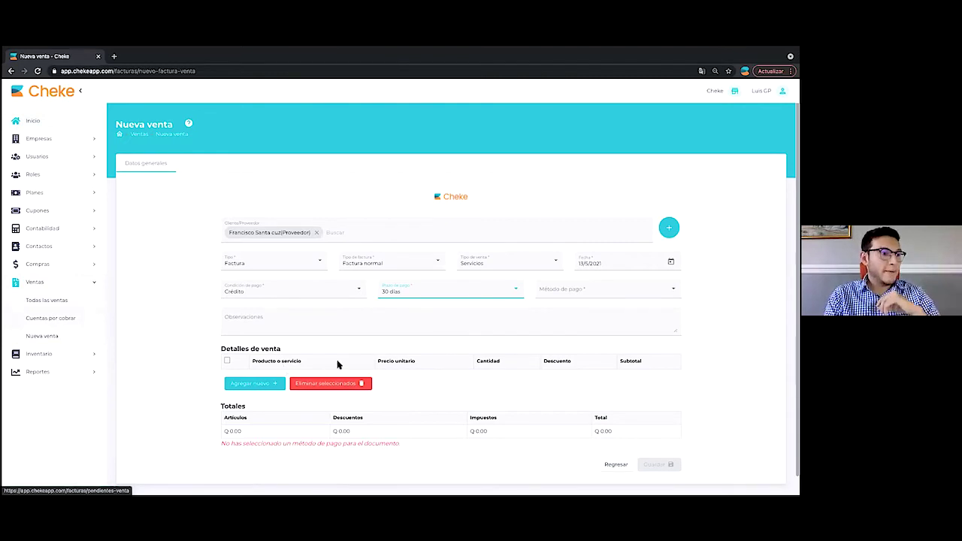
{"action": "scroll", "coordinate": [408, 352], "scroll_direction": "down", "scroll_amount": 1}
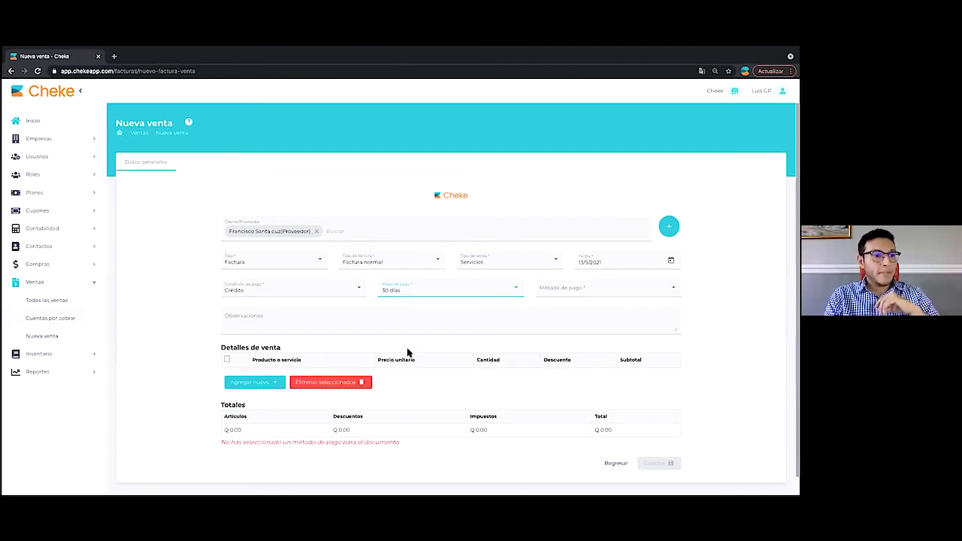
Add a new detail line to the sale and view the form for creating a new product
{"action": "left_click", "coordinate": [256, 383]}
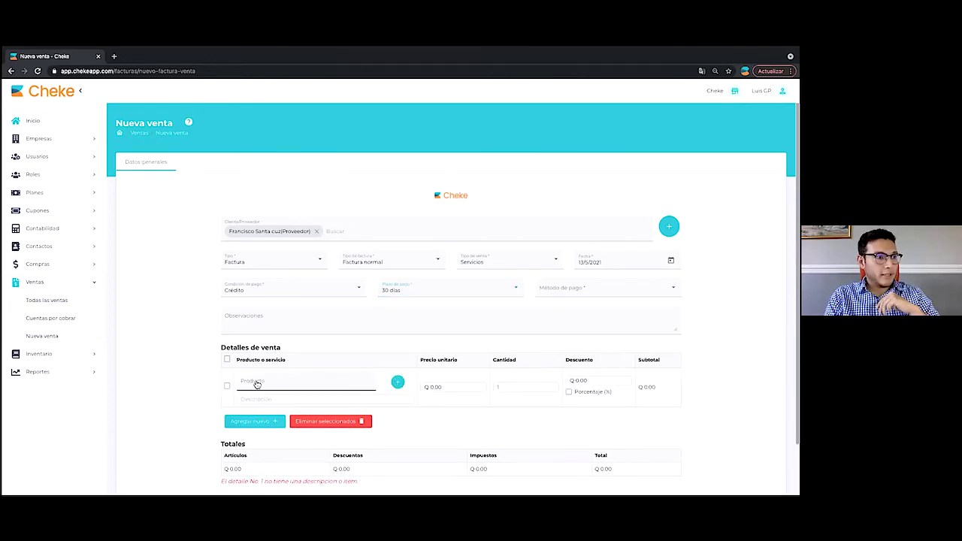
{"action": "left_click", "coordinate": [397, 384]}
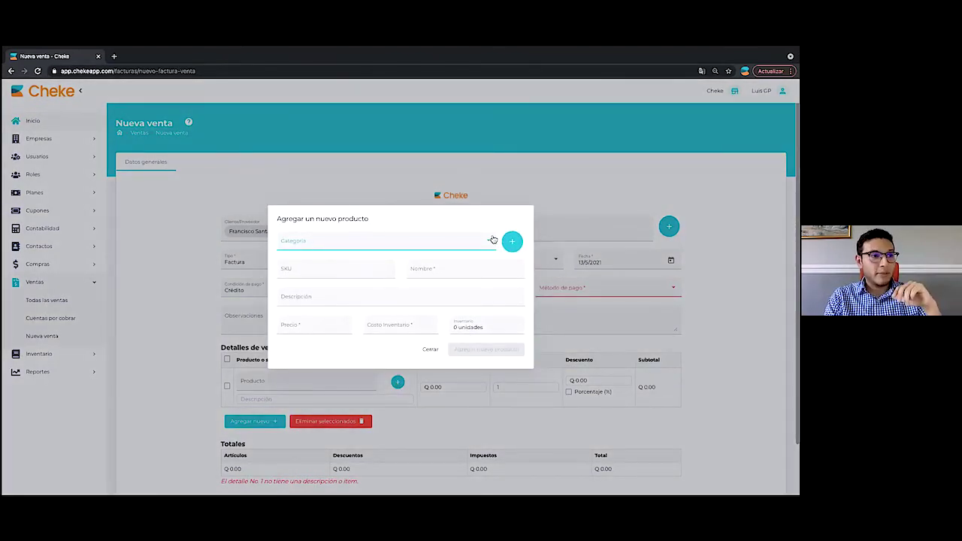
{"action": "left_click", "coordinate": [183, 317]}
Try Fresas as the product on the sale's detail line, check its quantity alert and remove the product
{"action": "left_click", "coordinate": [297, 385]}
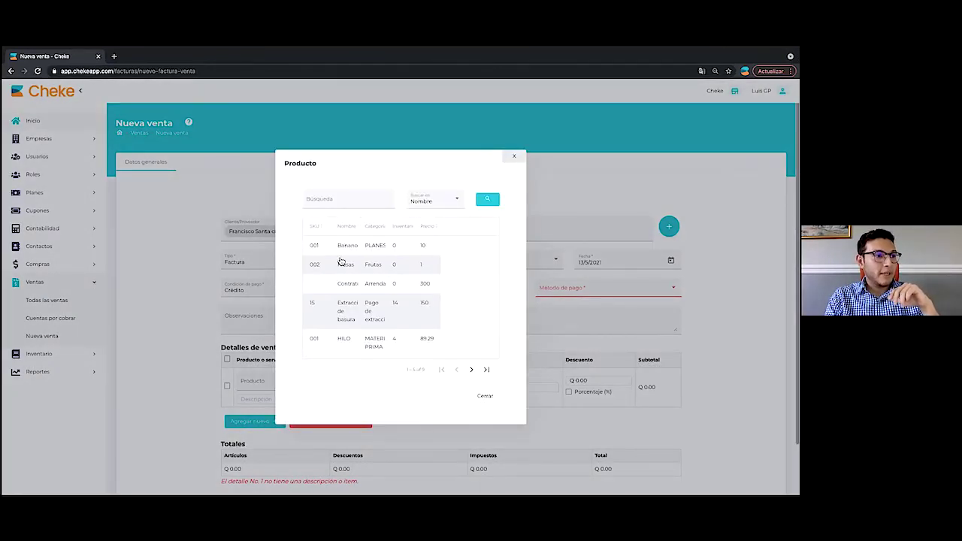
{"action": "left_click", "coordinate": [340, 264]}
{"action": "scroll", "coordinate": [383, 419], "scroll_direction": "down", "scroll_amount": 1}
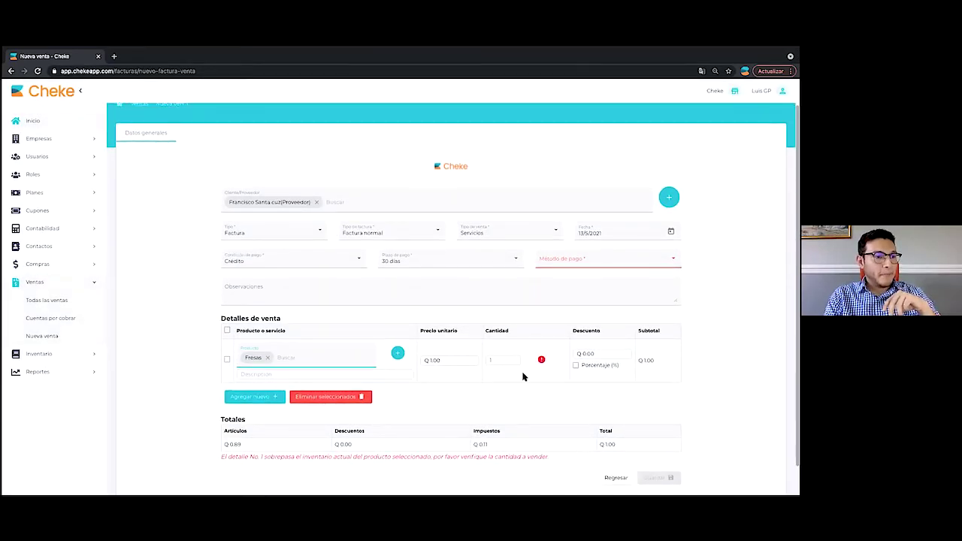
{"action": "mouse_move", "coordinate": [543, 361]}
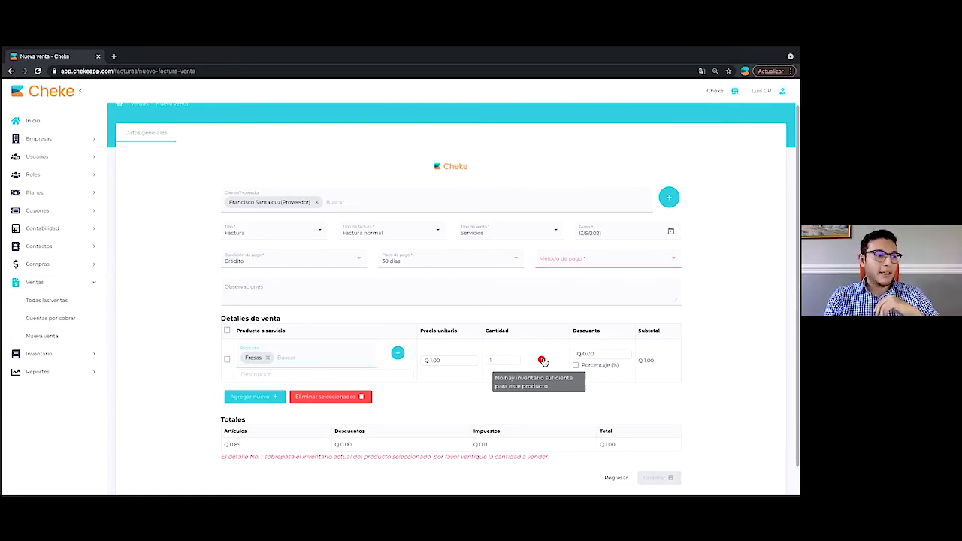
{"action": "left_click", "coordinate": [268, 359]}
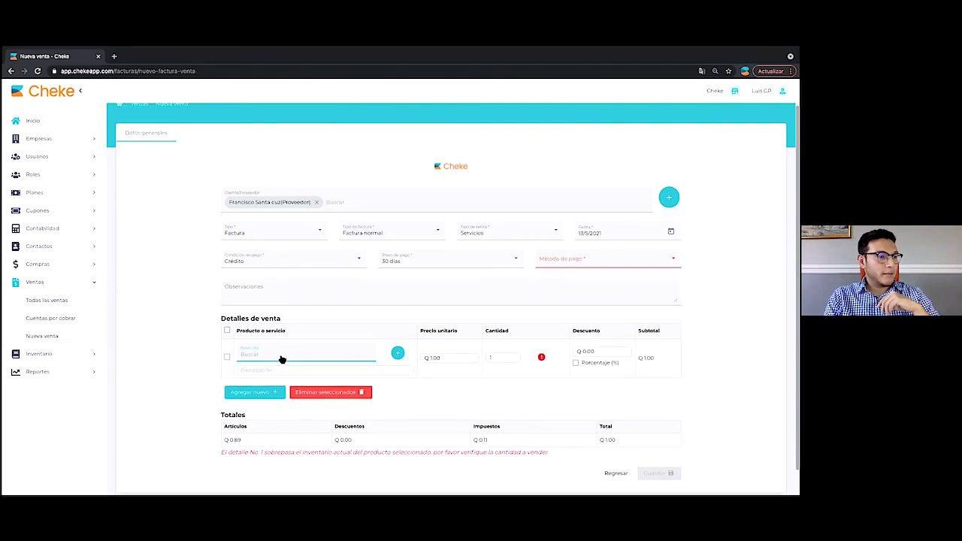
Choose Extracción de basura as the detail line's product and set the sale's payment method to Efectivo
{"action": "left_click", "coordinate": [316, 355]}
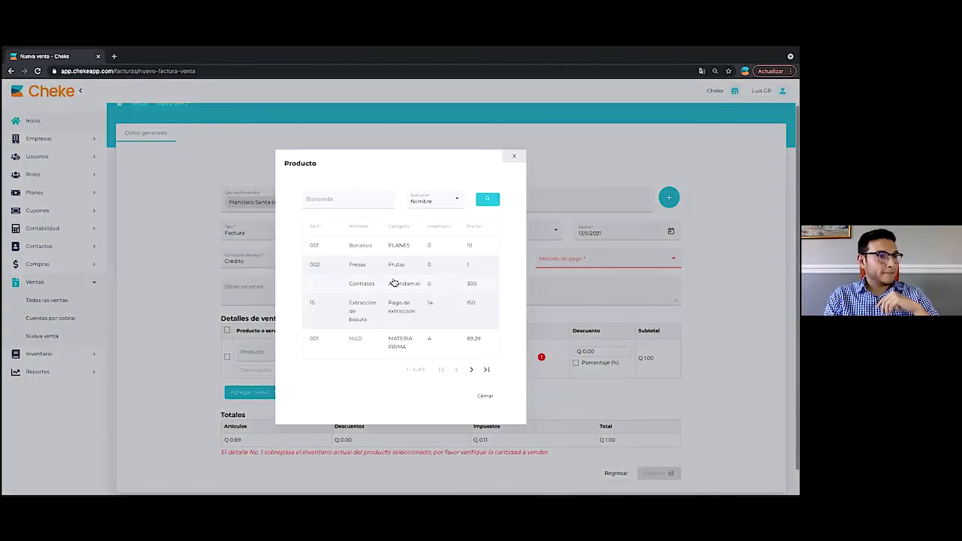
{"action": "left_click", "coordinate": [389, 316]}
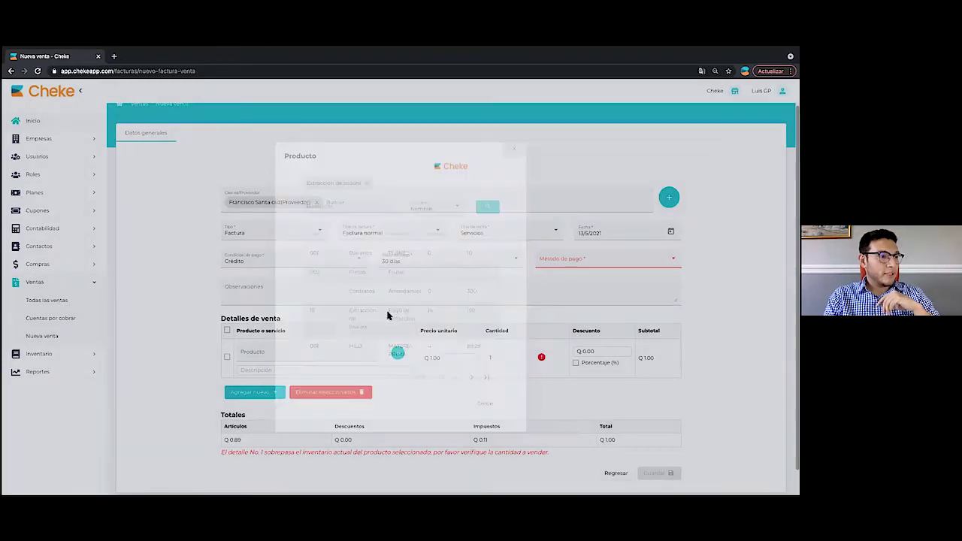
{"action": "scroll", "coordinate": [471, 384], "scroll_direction": "down", "scroll_amount": 1}
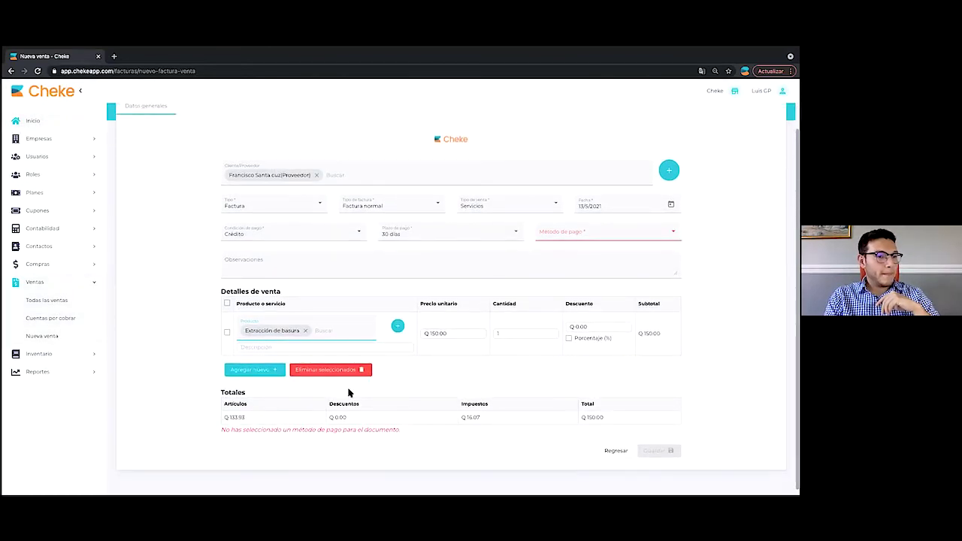
{"action": "left_click", "coordinate": [594, 239]}
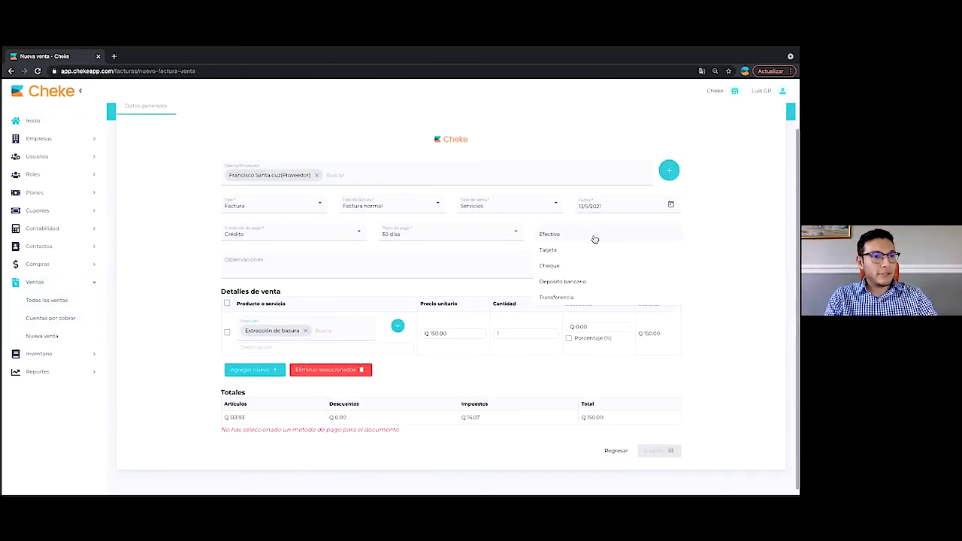
{"action": "left_click", "coordinate": [566, 237]}
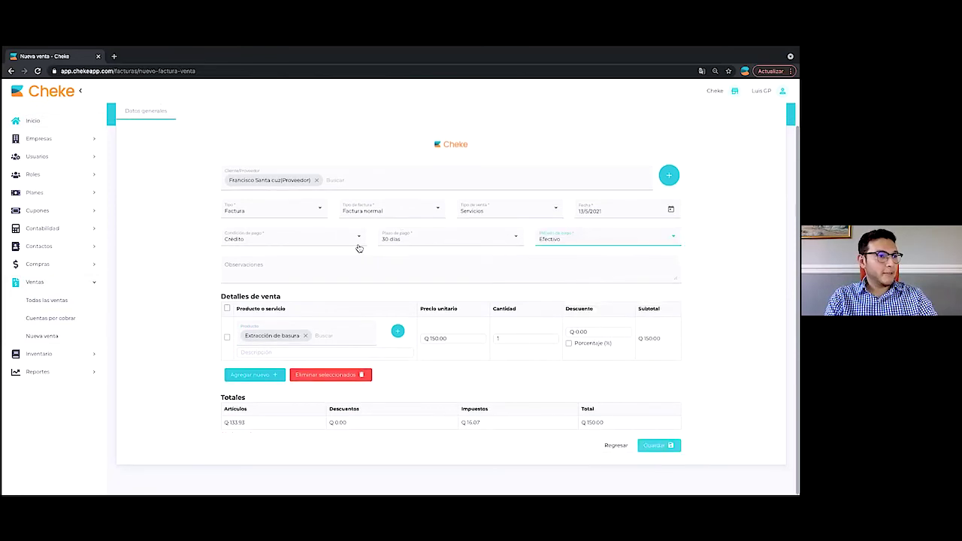
Change the sale's payment condition to Contado, save the invoice and review the saved sale
{"action": "left_click", "coordinate": [350, 239]}
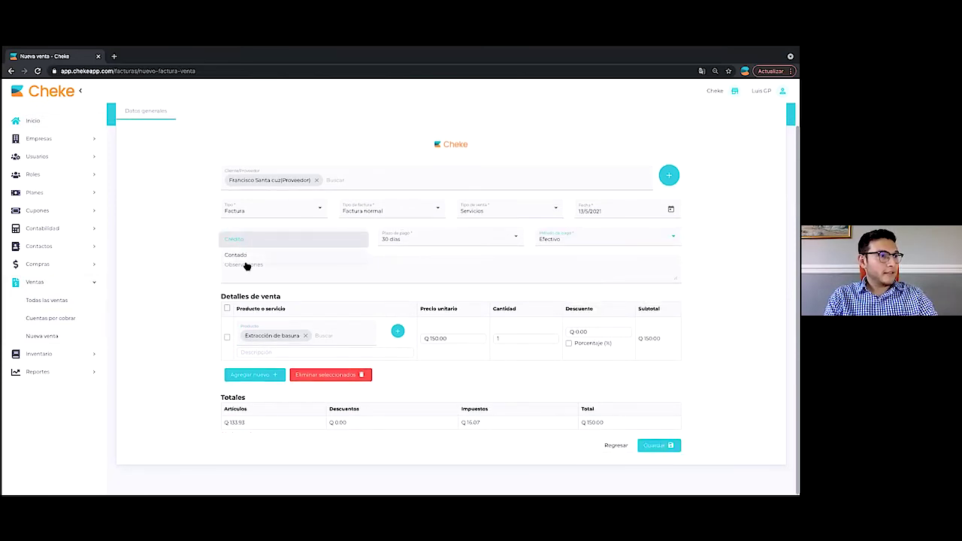
{"action": "left_click", "coordinate": [242, 259]}
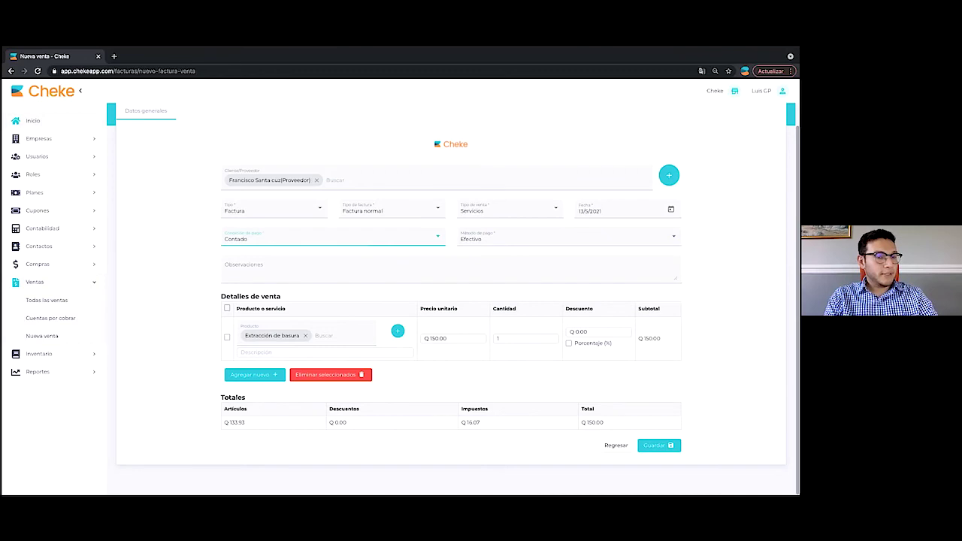
{"action": "left_click", "coordinate": [660, 445]}
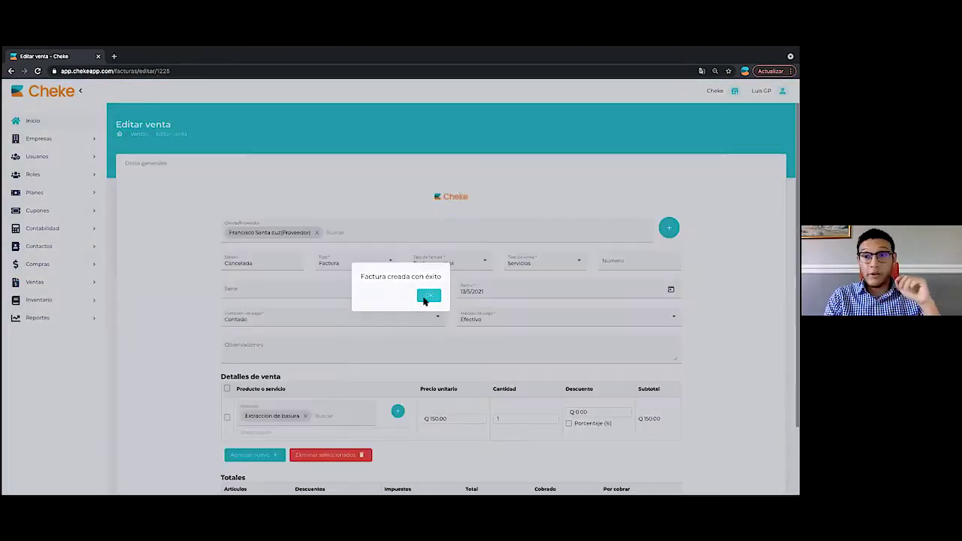
{"action": "left_click", "coordinate": [425, 298]}
{"action": "scroll", "coordinate": [338, 356], "scroll_direction": "down", "scroll_amount": 3}
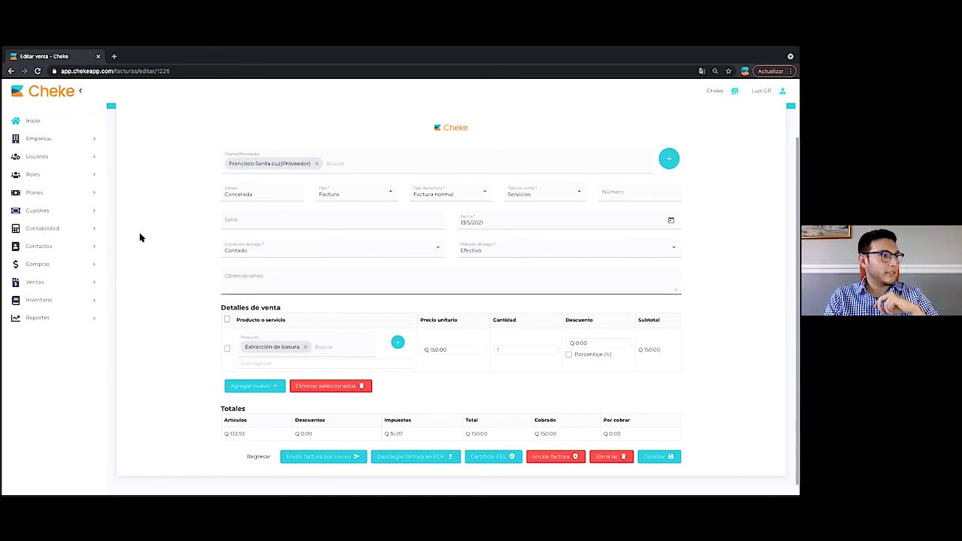
View the accounting reports Estado de resultados, Balance general and Flujo de efectivo in turn
{"action": "left_click", "coordinate": [54, 319]}
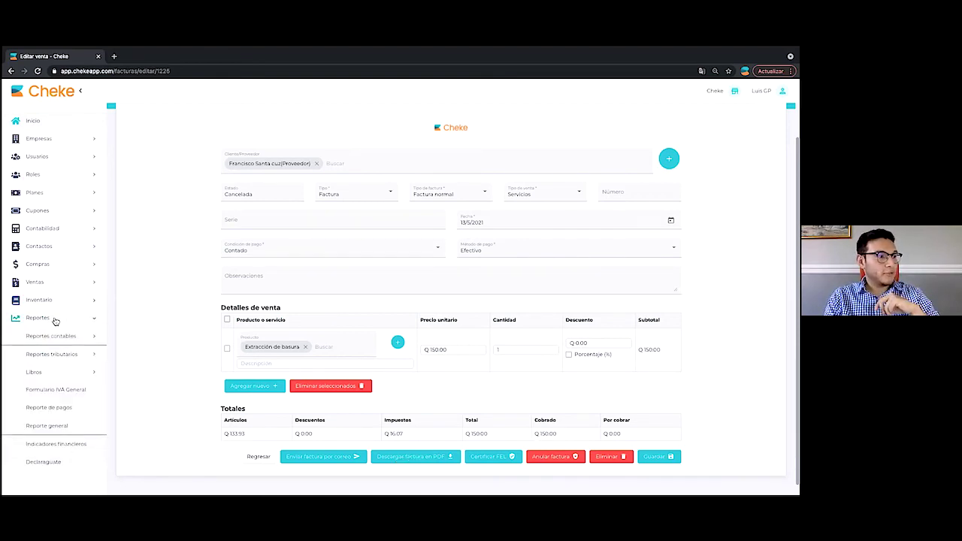
{"action": "left_click", "coordinate": [65, 338]}
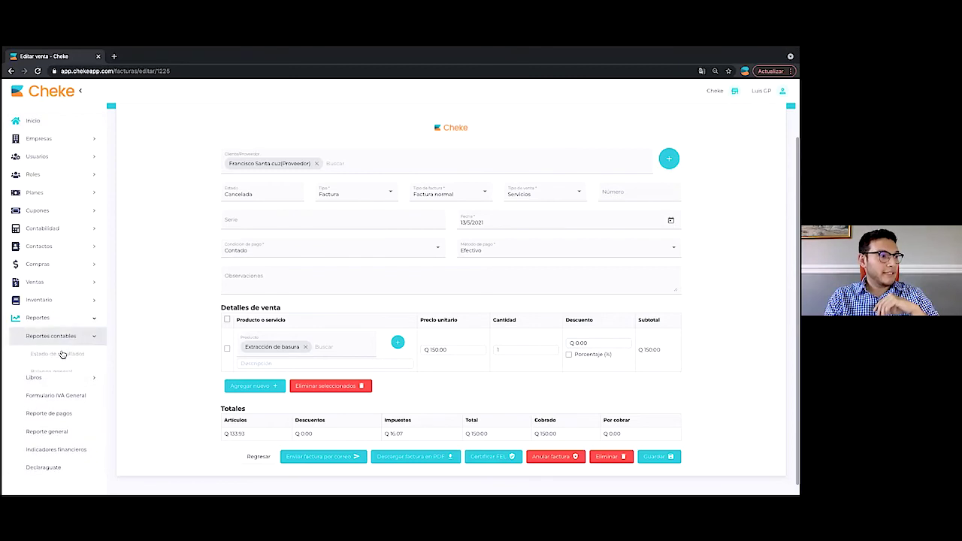
{"action": "left_click", "coordinate": [60, 354]}
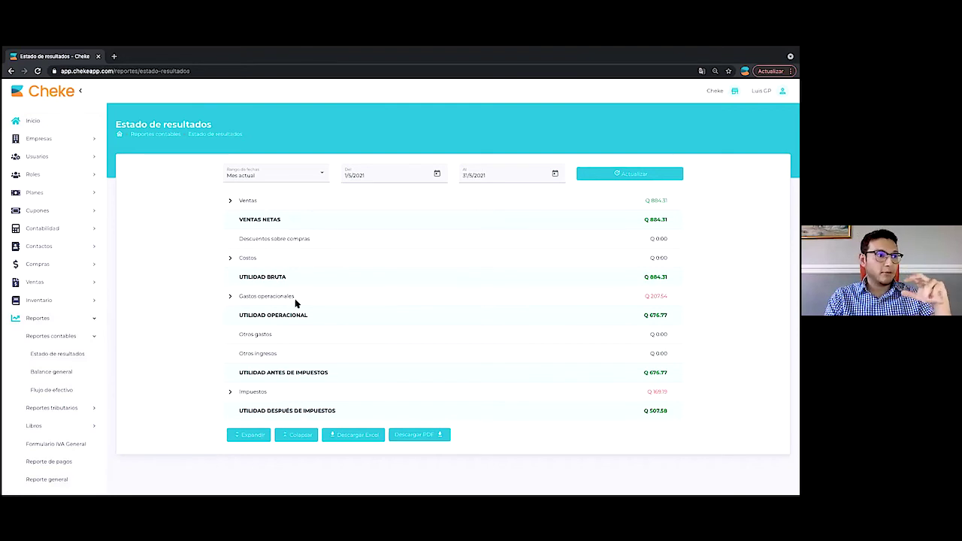
{"action": "left_click", "coordinate": [57, 374]}
{"action": "left_click", "coordinate": [61, 393]}
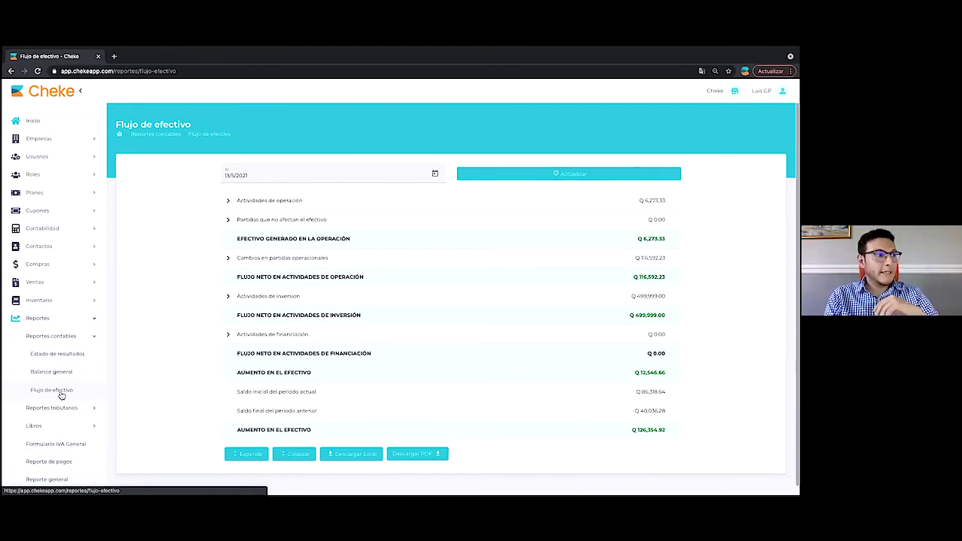
View the Compras tax report and show the reports available under Libros
{"action": "left_click", "coordinate": [52, 410]}
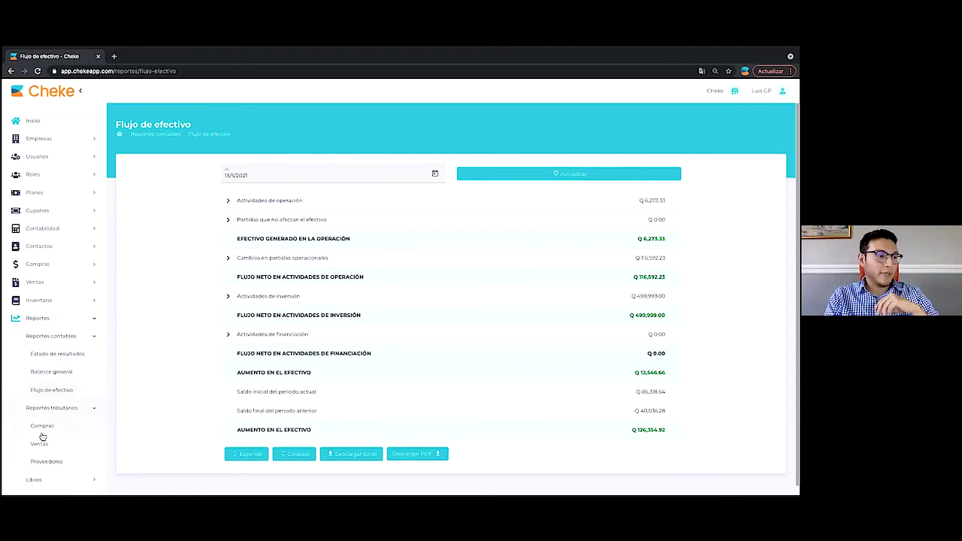
{"action": "scroll", "coordinate": [41, 432], "scroll_direction": "down", "scroll_amount": 1}
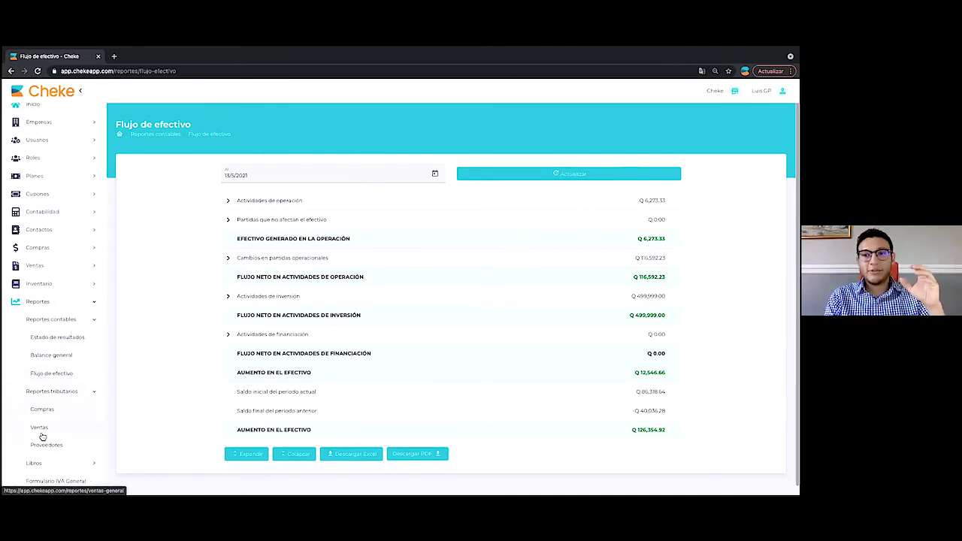
{"action": "left_click", "coordinate": [38, 413]}
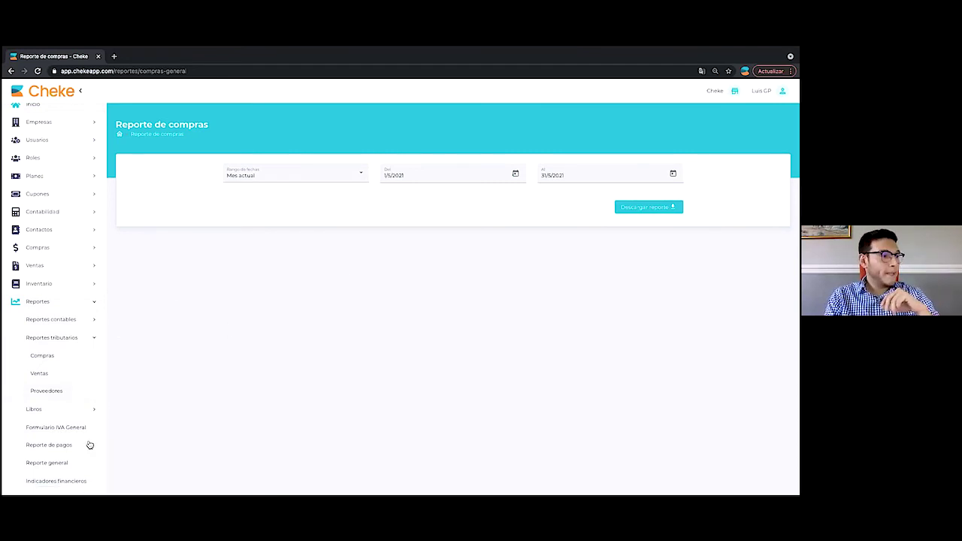
{"action": "scroll", "coordinate": [82, 406], "scroll_direction": "down", "scroll_amount": 1}
{"action": "left_click", "coordinate": [81, 402]}
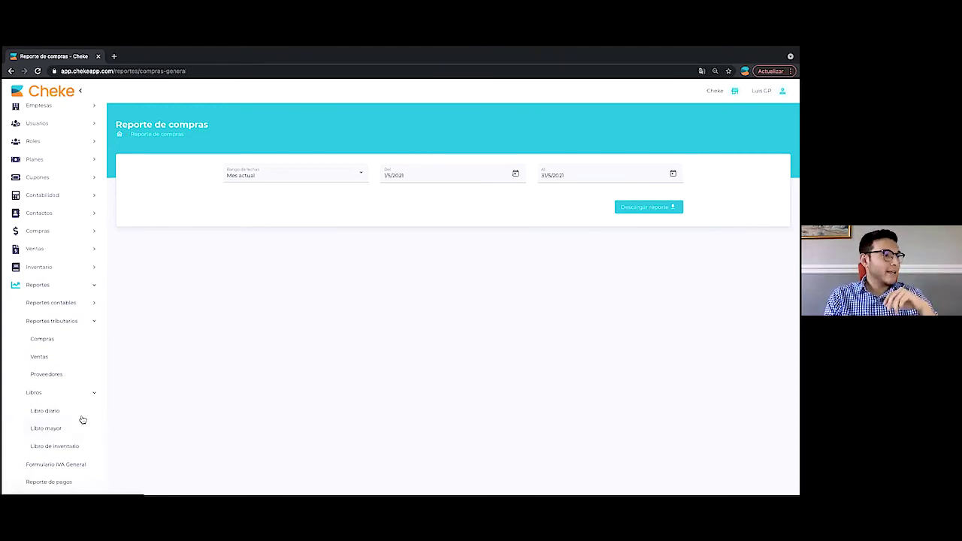
Open the Declaraguate tax portal from the reports and look over its list of fillable forms
{"action": "scroll", "coordinate": [77, 447], "scroll_direction": "down", "scroll_amount": 1}
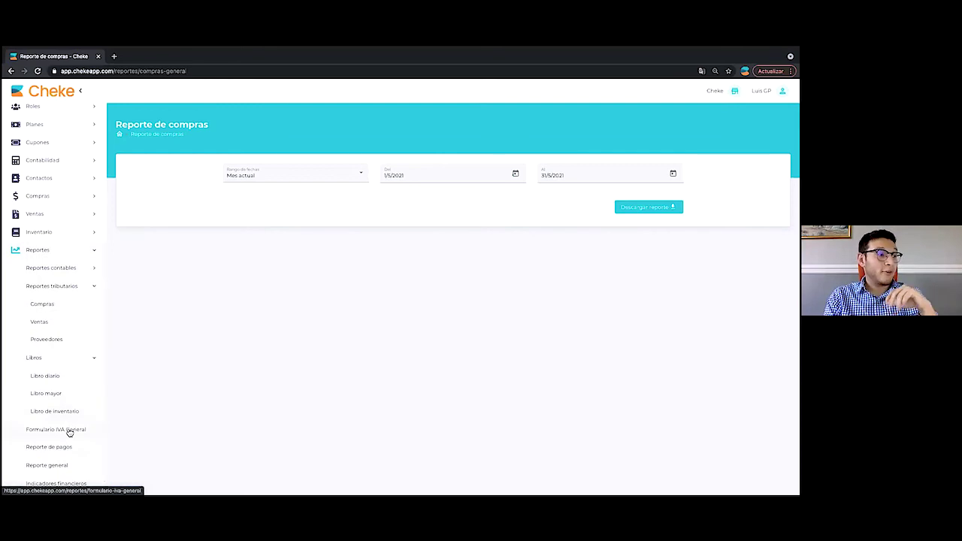
{"action": "scroll", "coordinate": [68, 432], "scroll_direction": "down", "scroll_amount": 1}
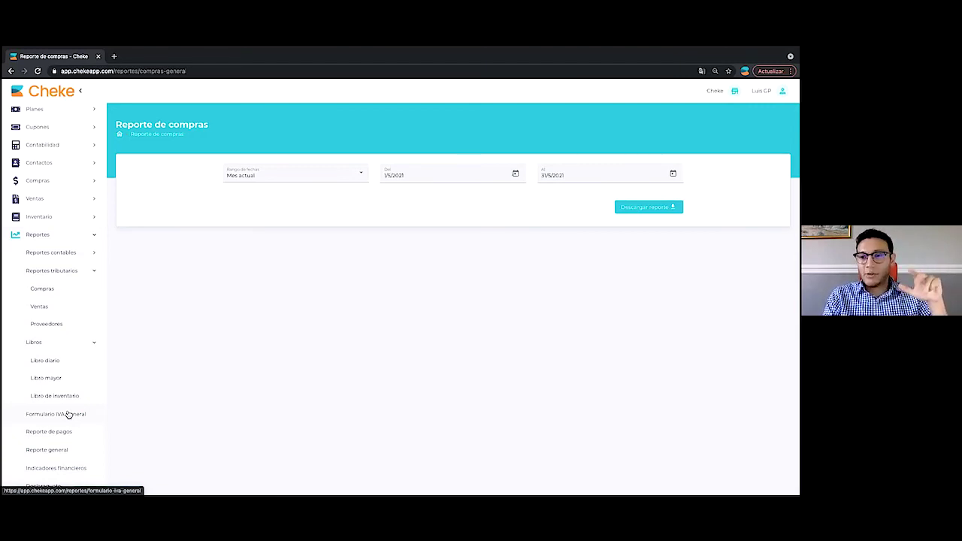
{"action": "left_click", "coordinate": [43, 485]}
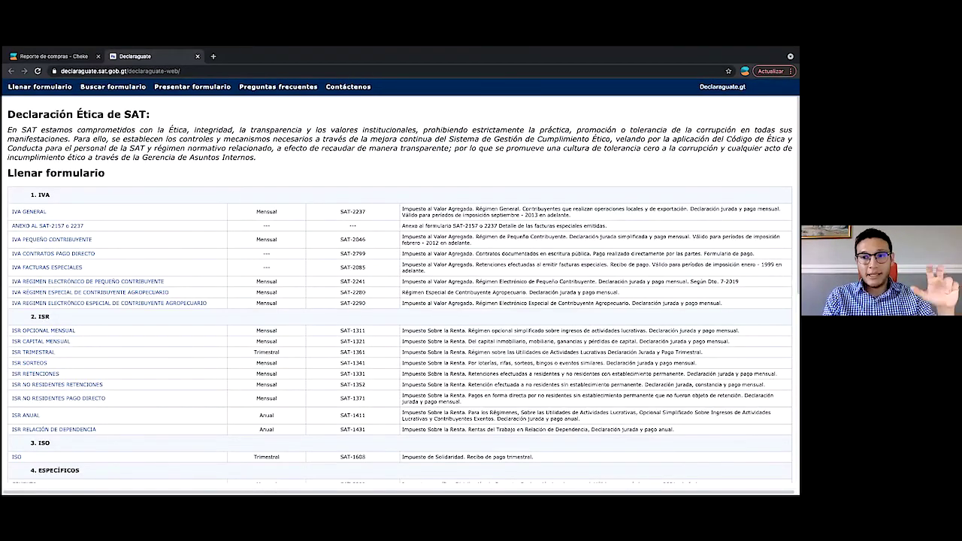
{"action": "scroll", "coordinate": [28, 417], "scroll_direction": "down", "scroll_amount": 1}
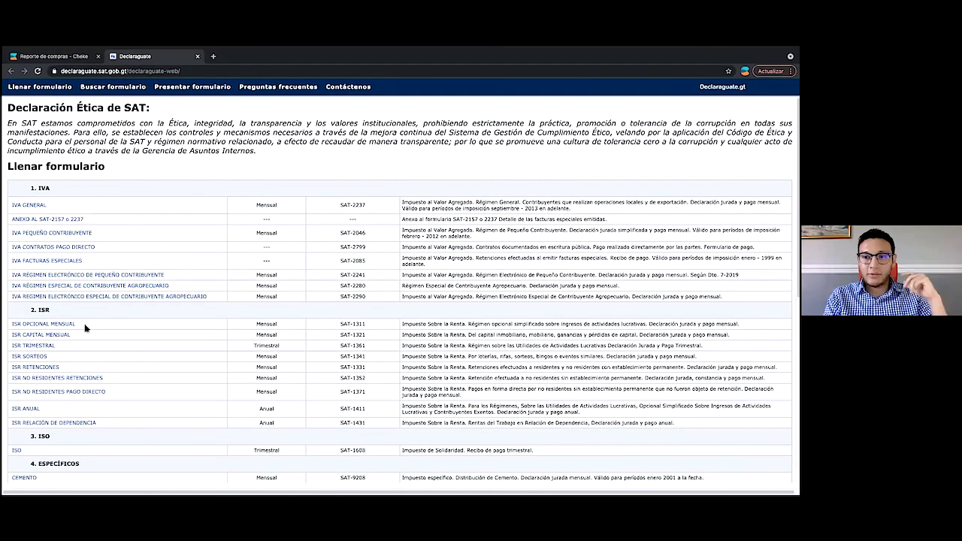
Return to Cheke and examine the Indicadores financieros report, covering the liquidity, debt, operation and profitability indicators
{"action": "left_click", "coordinate": [45, 57]}
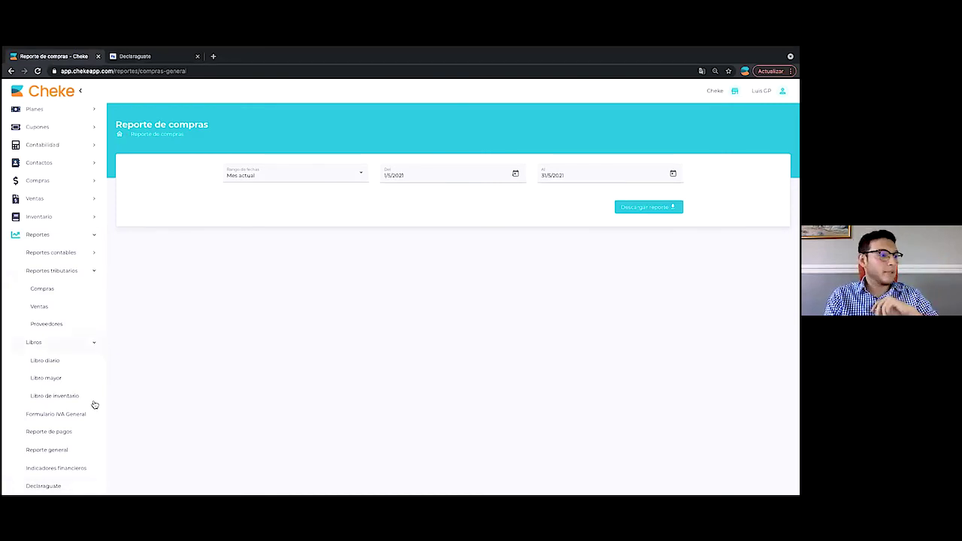
{"action": "left_click", "coordinate": [58, 470]}
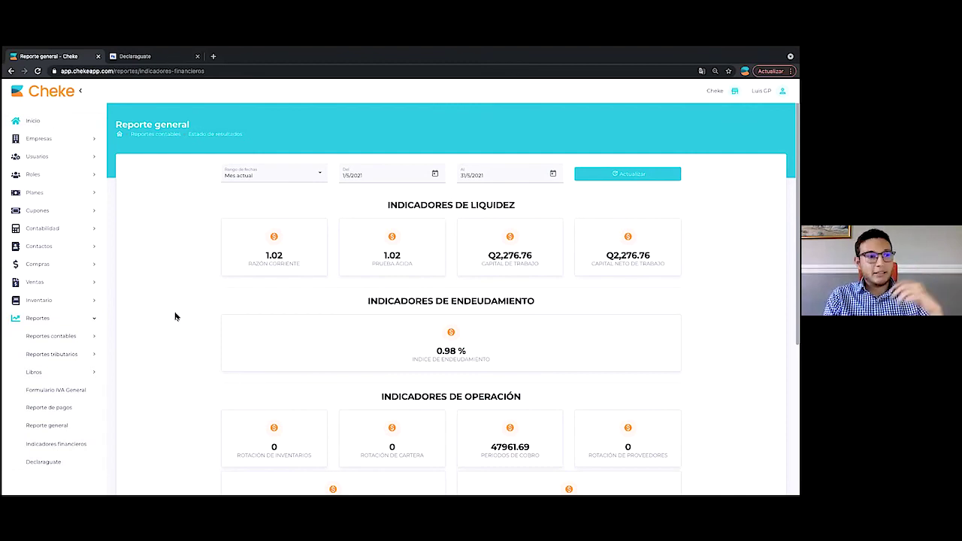
{"action": "scroll", "coordinate": [175, 317], "scroll_direction": "down", "scroll_amount": 1}
{"action": "scroll", "coordinate": [175, 317], "scroll_direction": "down", "scroll_amount": 2}
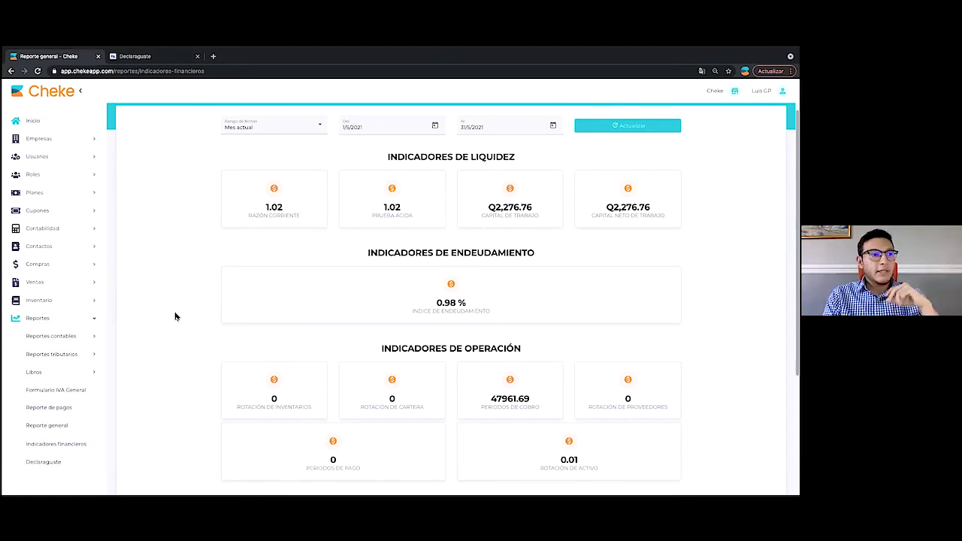
{"action": "scroll", "coordinate": [174, 316], "scroll_direction": "down", "scroll_amount": 5}
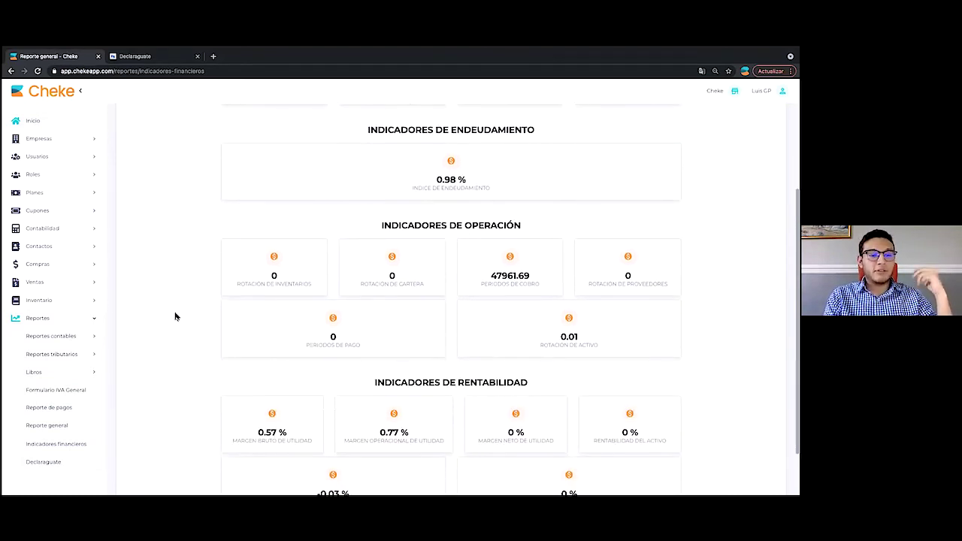
{"action": "scroll", "coordinate": [174, 317], "scroll_direction": "down", "scroll_amount": 2}
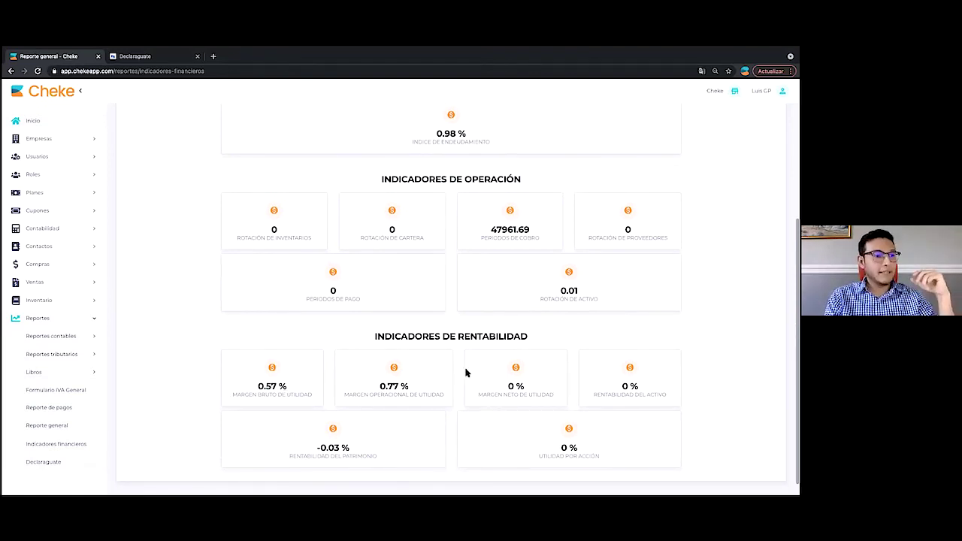
{"action": "scroll", "coordinate": [465, 373], "scroll_direction": "up", "scroll_amount": 3}
{"action": "scroll", "coordinate": [465, 373], "scroll_direction": "up", "scroll_amount": 3}
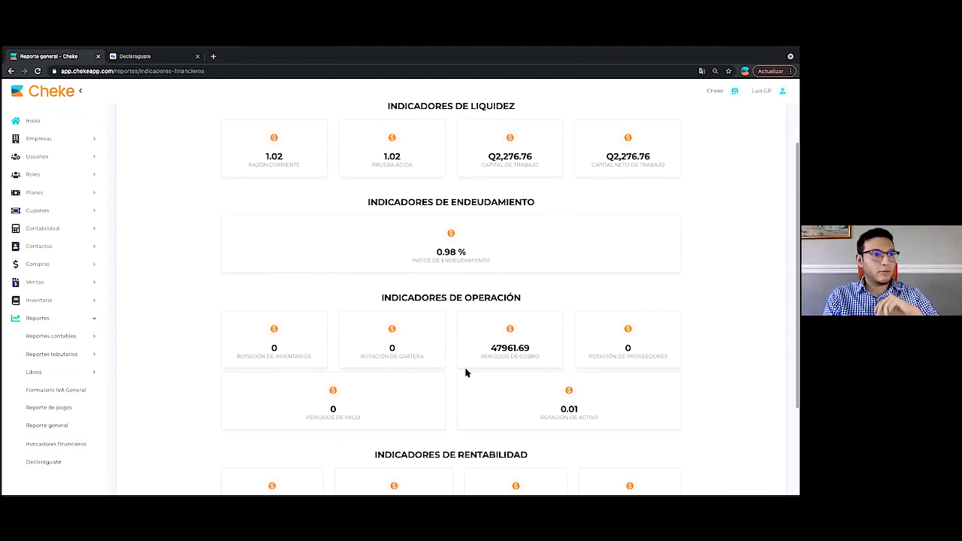
{"action": "scroll", "coordinate": [466, 373], "scroll_direction": "up", "scroll_amount": 5}
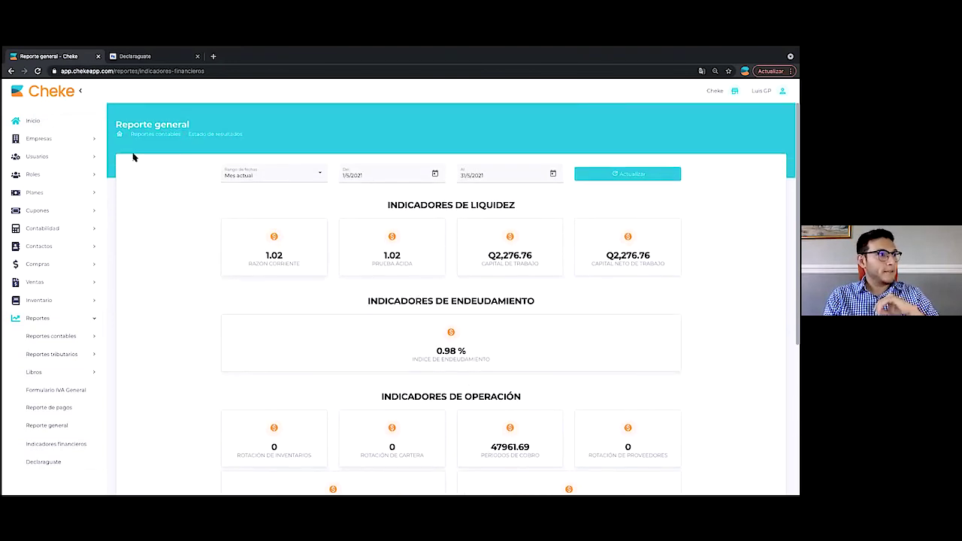